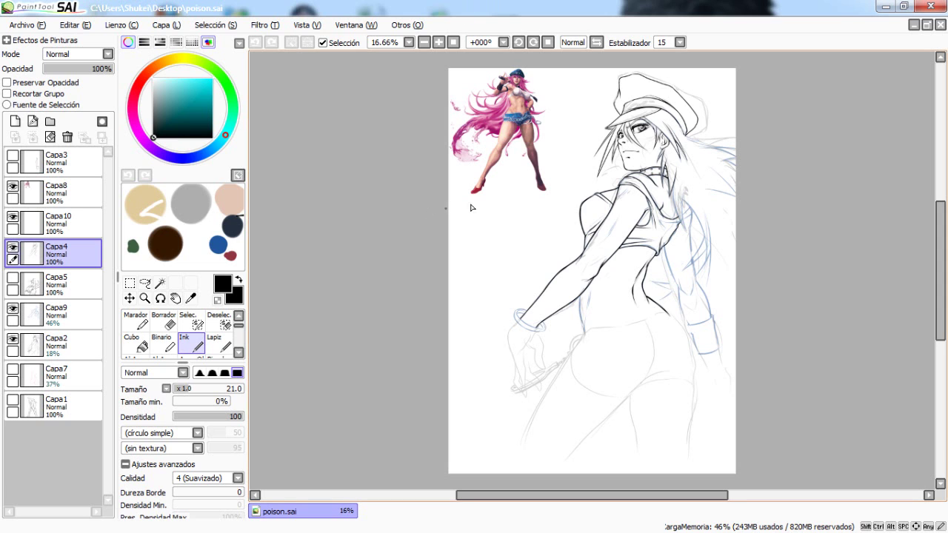
Examine the inked forearm and waist up close, hiding and showing the Capa4 line art again.
drag(529, 237, 443, 186)
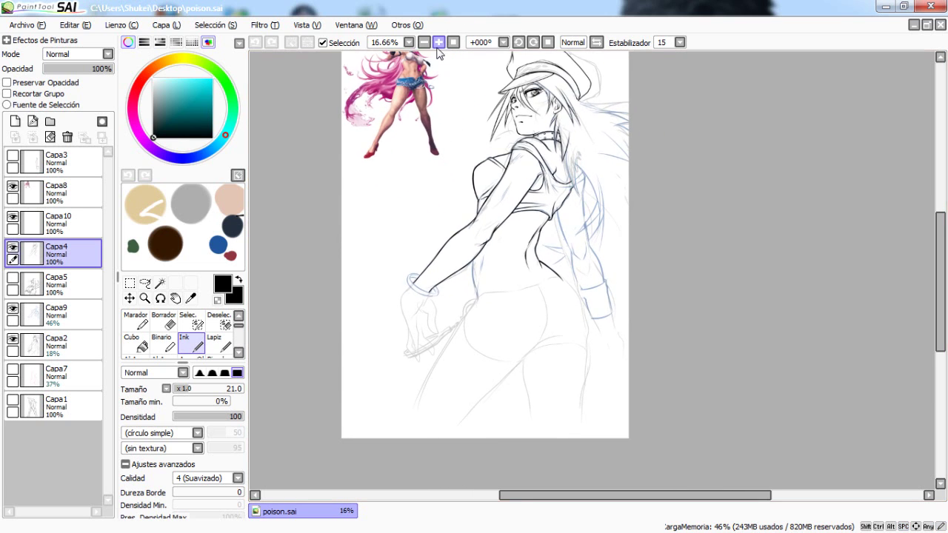
click(438, 48)
click(439, 48)
click(439, 47)
drag(372, 185, 546, 220)
mouse_move(374, 214)
mouse_down()
mouse_move(386, 323)
mouse_move(413, 309)
mouse_up()
key(ctrl+z)
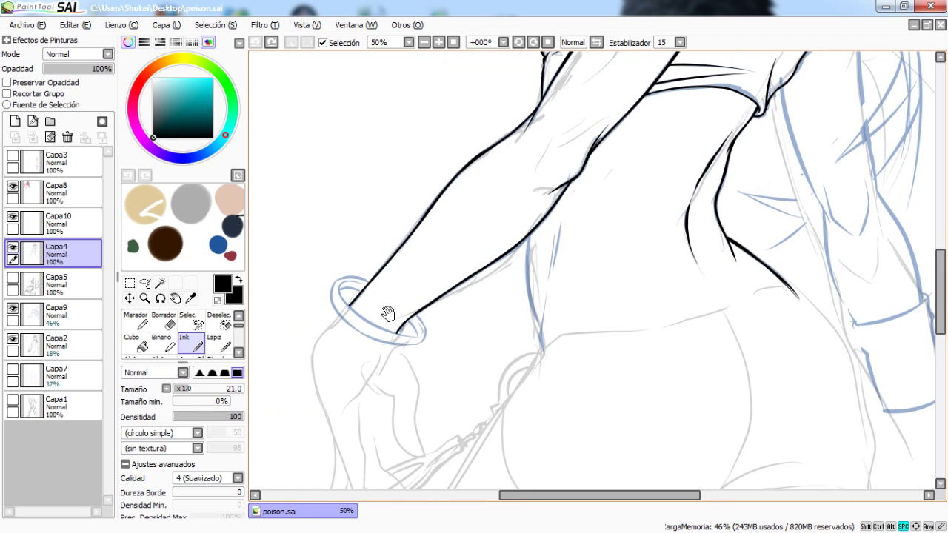
click(12, 248)
click(12, 248)
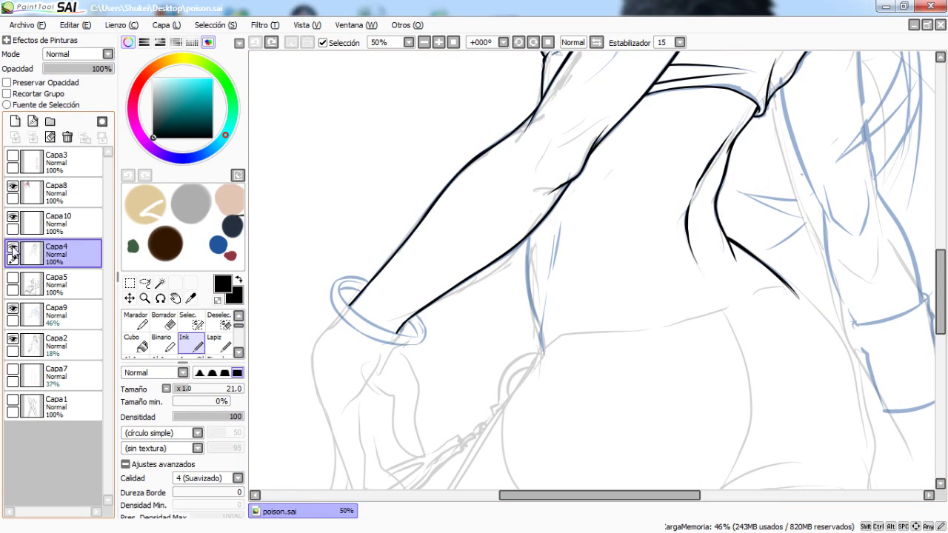
Set the Ink brush size to 11 and ink the waist line running down from beneath the forearm on Capa4.
drag(490, 277, 406, 240)
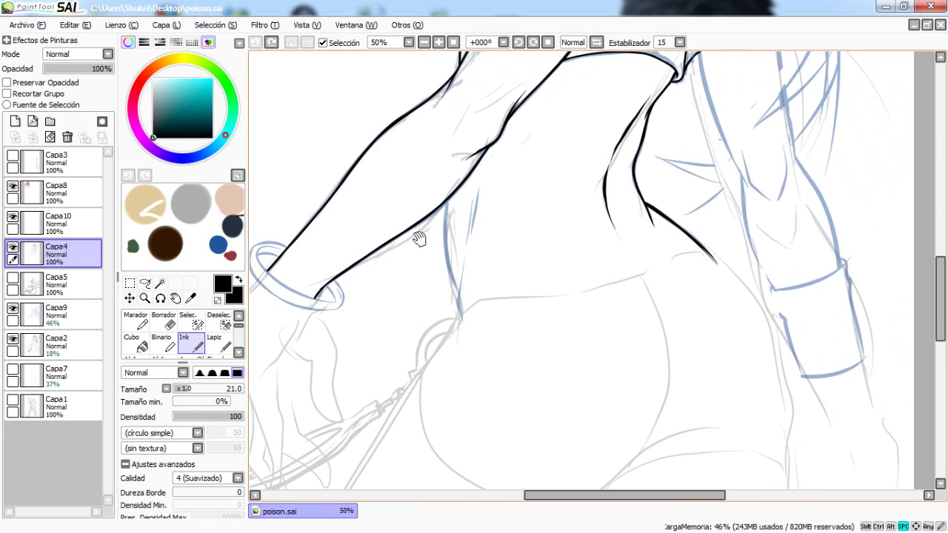
drag(448, 198, 455, 278)
key(ctrl+z)
click(439, 43)
click(181, 388)
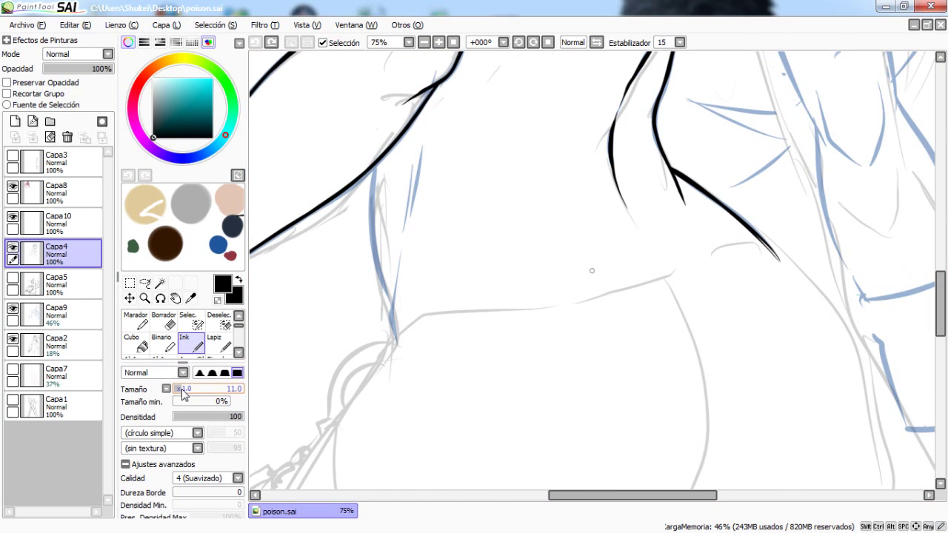
drag(350, 265, 408, 247)
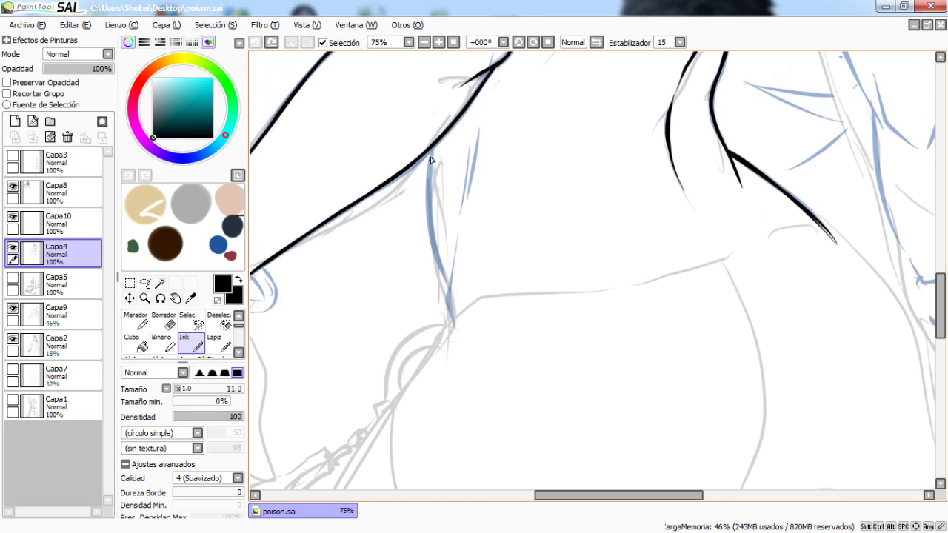
drag(424, 210, 447, 290)
key(ctrl+z)
mouse_move(432, 149)
mouse_down()
mouse_move(452, 325)
mouse_move(448, 298)
mouse_move(473, 152)
mouse_move(467, 168)
mouse_move(486, 115)
mouse_up()
key(ctrl+z)
drag(495, 161, 431, 326)
Ink long curved hair strands hanging behind the shoulder, following the blue sketch.
mouse_move(510, 78)
mouse_down()
mouse_move(462, 257)
mouse_move(483, 269)
mouse_move(469, 349)
mouse_move(465, 265)
mouse_up()
mouse_move(430, 379)
mouse_down()
mouse_move(466, 344)
mouse_move(486, 344)
mouse_move(541, 273)
mouse_move(516, 283)
mouse_move(454, 172)
mouse_move(476, 191)
mouse_move(495, 272)
mouse_move(562, 399)
mouse_move(546, 175)
mouse_up()
mouse_move(557, 318)
mouse_down()
mouse_move(536, 282)
mouse_move(537, 226)
mouse_move(525, 200)
mouse_move(539, 188)
mouse_move(586, 336)
mouse_move(564, 449)
mouse_move(607, 260)
mouse_move(582, 117)
mouse_up()
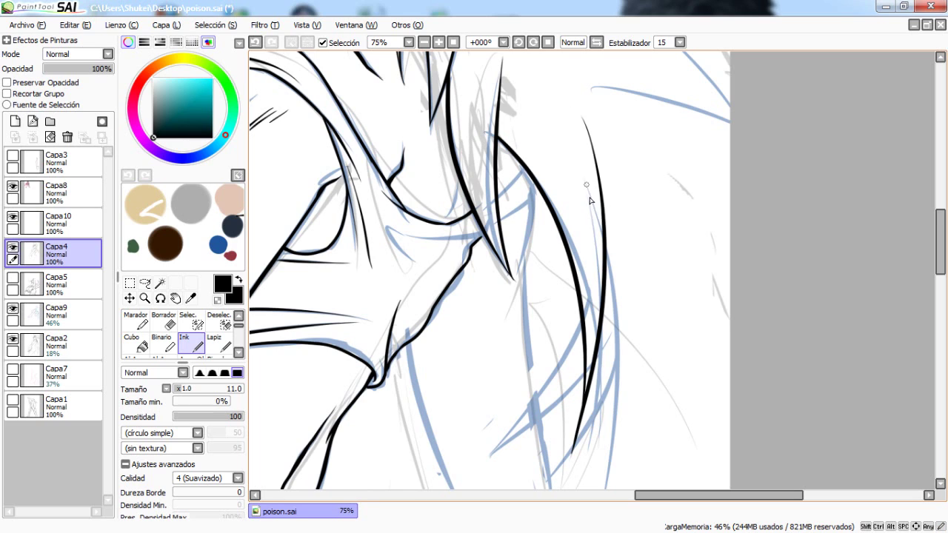
key(ctrl+z)
mouse_move(571, 455)
mouse_down()
mouse_move(608, 280)
mouse_move(570, 138)
mouse_up()
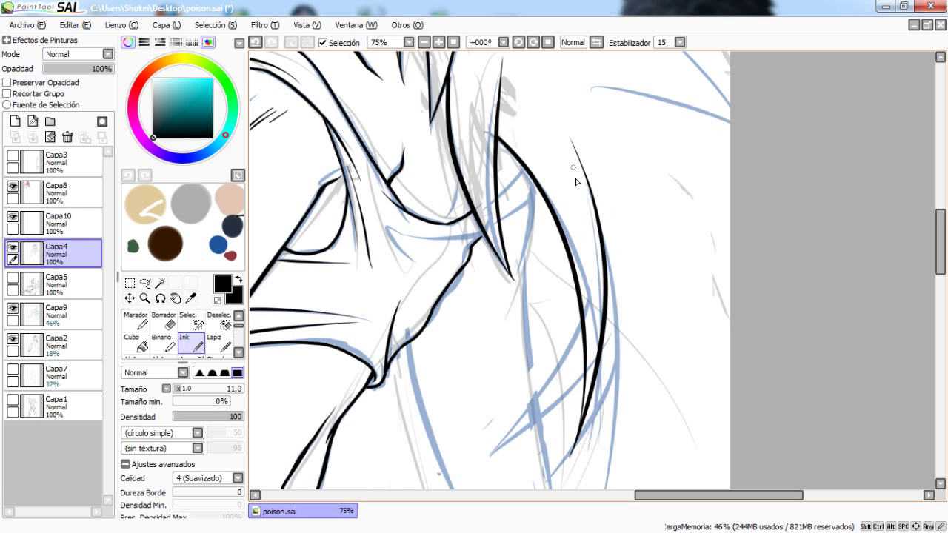
Ink the crossing, tapering lower ends of the hair strands behind the figure's back.
scroll(575, 210, down, 3)
mouse_move(583, 198)
mouse_down()
mouse_move(541, 270)
mouse_move(478, 341)
mouse_move(587, 250)
mouse_move(504, 328)
mouse_move(470, 345)
mouse_up()
key(ctrl+z)
mouse_move(605, 237)
mouse_down()
mouse_move(557, 300)
mouse_move(576, 177)
mouse_up()
mouse_move(549, 321)
mouse_down()
mouse_move(560, 179)
mouse_move(532, 372)
mouse_move(520, 396)
mouse_move(590, 210)
mouse_up()
key(ctrl+z)
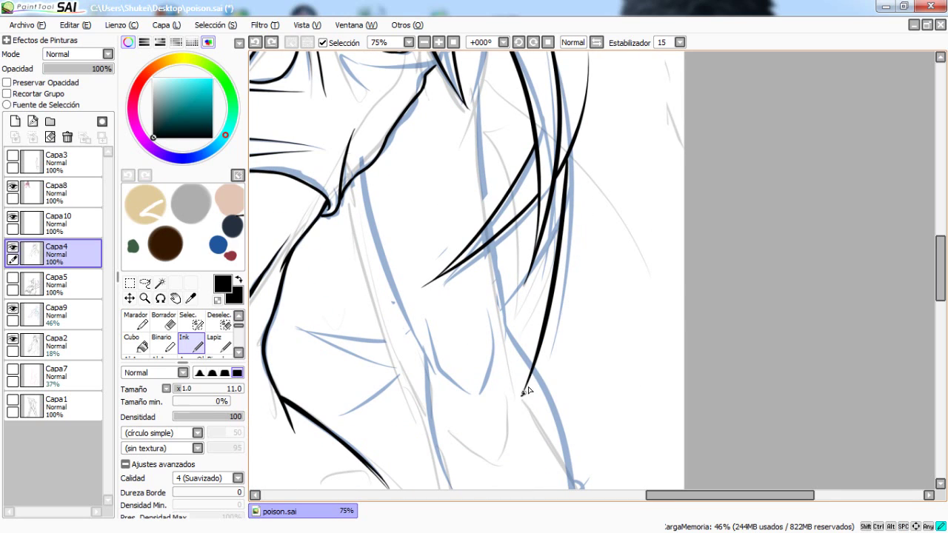
drag(523, 393, 619, 140)
key(ctrl+z)
mouse_move(522, 397)
mouse_down()
mouse_move(582, 280)
mouse_move(615, 109)
mouse_up()
Reduce the Ink brush size to 7 and ink the short hair strands emerging from the cap's rear edge.
drag(592, 178, 619, 363)
drag(610, 208, 621, 362)
drag(590, 199, 628, 364)
drag(592, 220, 561, 277)
drag(505, 231, 593, 254)
key(ctrl+z)
drag(510, 234, 594, 256)
key(ctrl+z)
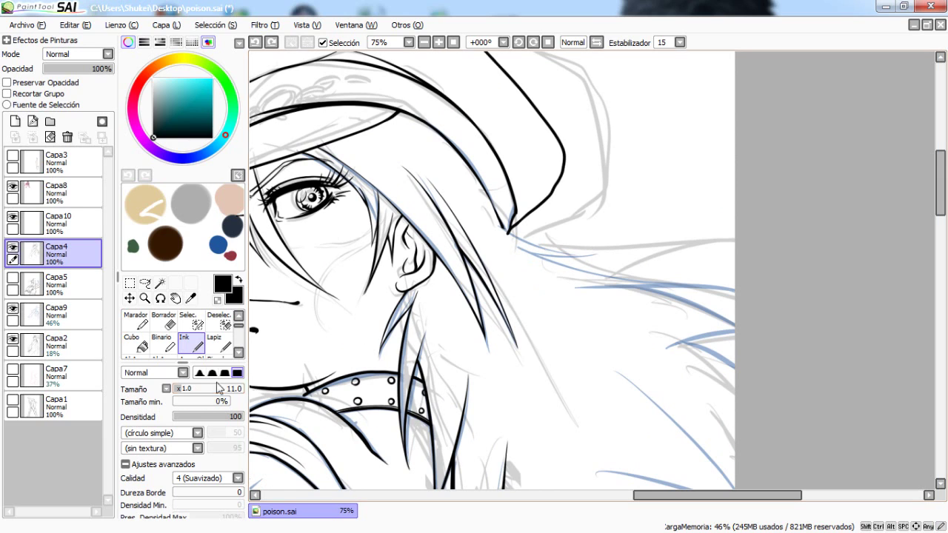
drag(498, 228, 591, 252)
key(ctrl+z)
mouse_move(508, 232)
mouse_down()
mouse_move(563, 256)
mouse_move(588, 250)
mouse_move(537, 262)
mouse_move(527, 255)
mouse_move(587, 252)
mouse_move(562, 261)
mouse_move(543, 260)
mouse_move(594, 246)
mouse_up()
key(ctrl+z)
key(ctrl+z)
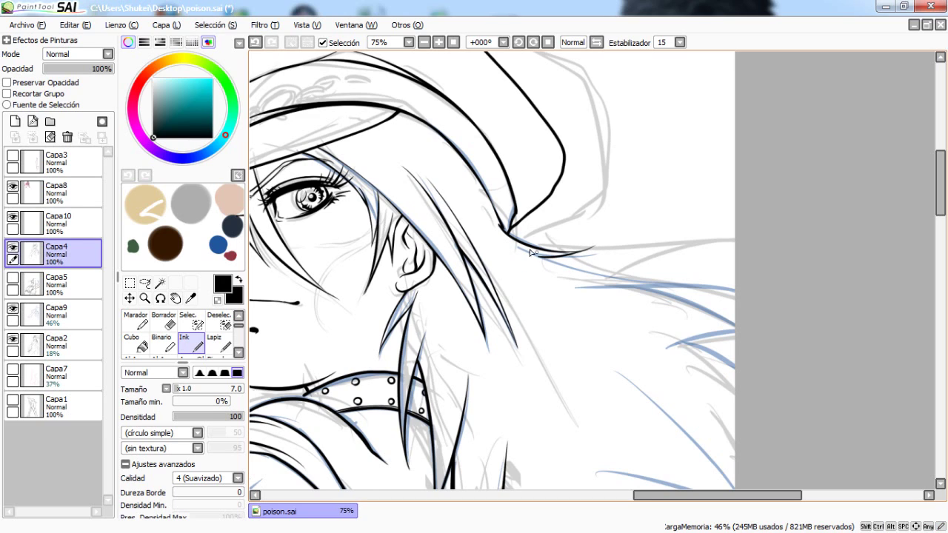
Ink the longer hair strands flowing back from beneath the cap along the blue guide lines.
drag(583, 279, 701, 289)
key(ctrl+z)
mouse_move(511, 246)
mouse_down()
mouse_move(724, 272)
mouse_move(674, 246)
mouse_up()
key(ctrl+z)
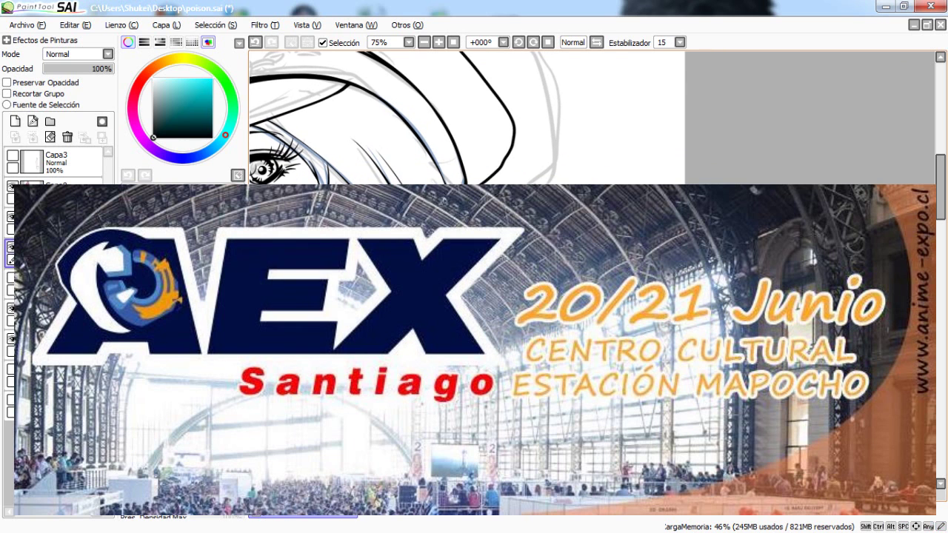
key(ctrl+z)
drag(336, 185, 636, 290)
Add a new layer above Capa4 and try inking the ring ornament on the cap's band.
drag(689, 166, 385, 196)
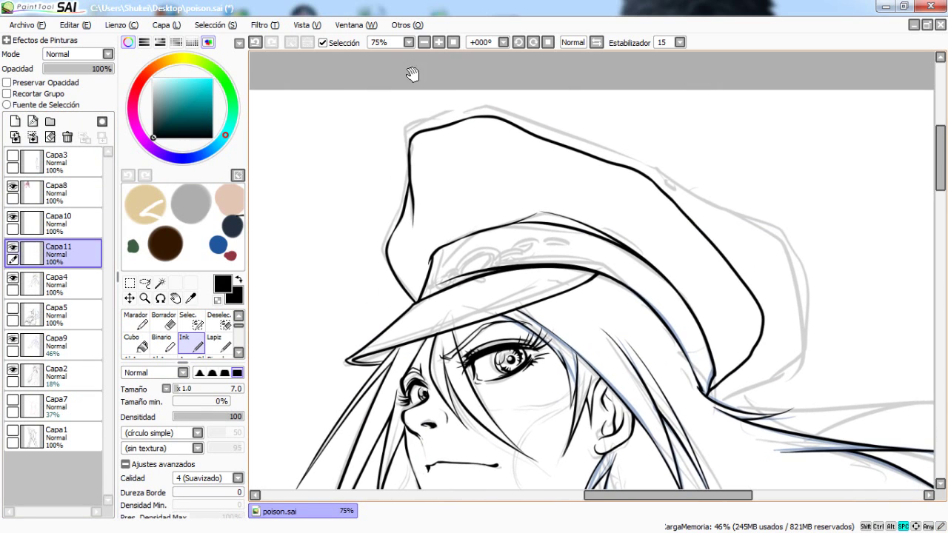
click(439, 43)
click(438, 42)
mouse_move(425, 239)
mouse_down()
mouse_move(466, 169)
mouse_move(416, 231)
mouse_move(481, 176)
mouse_up()
key(ctrl+z)
key(ctrl+z)
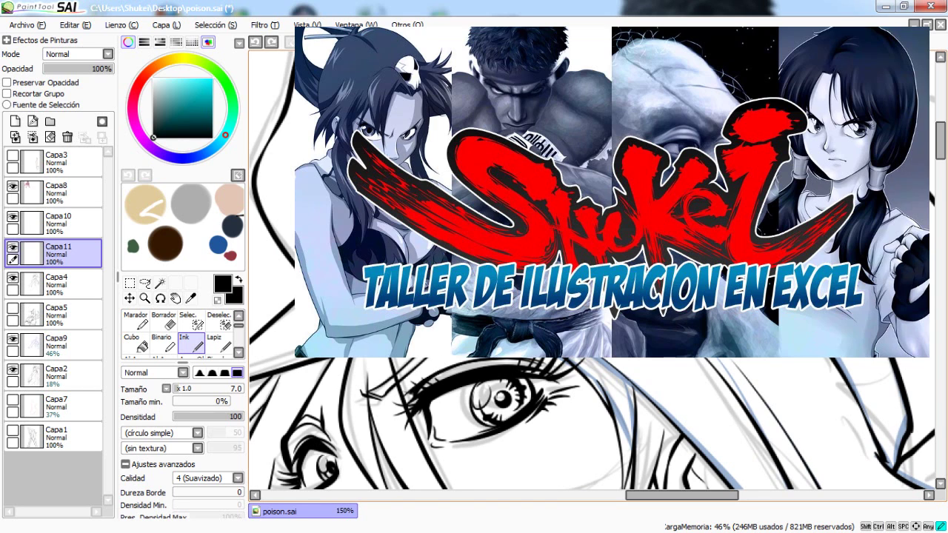
Lower Capa4's opacity to 45% and make Capa11 the active layer again.
click(72, 283)
click(76, 69)
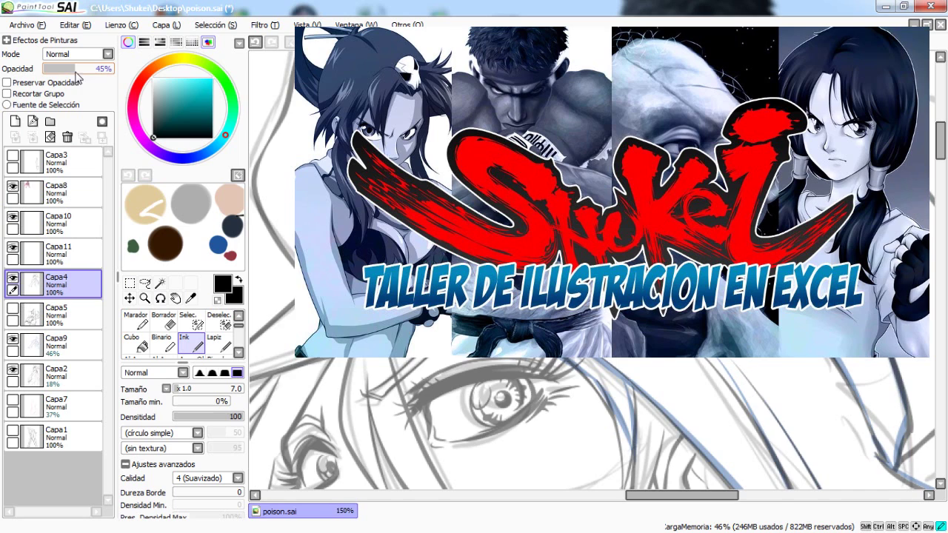
click(72, 261)
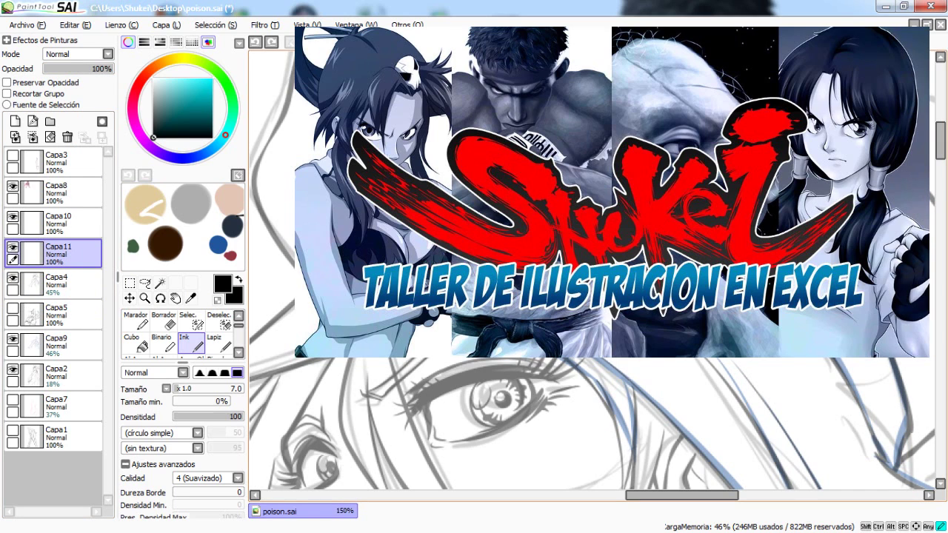
Ink the outer oval of the ring ornament on the cap's band, redoing unsatisfactory strokes.
mouse_move(406, 226)
mouse_down()
mouse_move(469, 215)
mouse_move(459, 179)
mouse_move(404, 221)
mouse_move(425, 193)
mouse_move(471, 222)
mouse_up()
key(ctrl+z)
mouse_move(410, 207)
mouse_down()
mouse_move(467, 185)
mouse_move(445, 231)
mouse_move(436, 224)
mouse_move(477, 192)
mouse_move(461, 186)
mouse_move(450, 227)
mouse_move(437, 182)
mouse_move(468, 198)
mouse_move(409, 226)
mouse_move(467, 191)
mouse_move(436, 233)
mouse_move(405, 238)
mouse_move(402, 221)
mouse_move(436, 233)
mouse_move(427, 212)
mouse_move(414, 224)
mouse_move(405, 217)
mouse_move(442, 231)
mouse_up()
key(ctrl+z)
key(ctrl+z)
key(ctrl+z)
key(ctrl+z)
key(ctrl+z)
Ink the inner oval of the ring ornament to give the ring its thickness.
drag(420, 197, 433, 235)
key(ctrl+z)
key(ctrl+z)
mouse_move(468, 195)
mouse_down()
mouse_move(436, 194)
mouse_move(420, 235)
mouse_up()
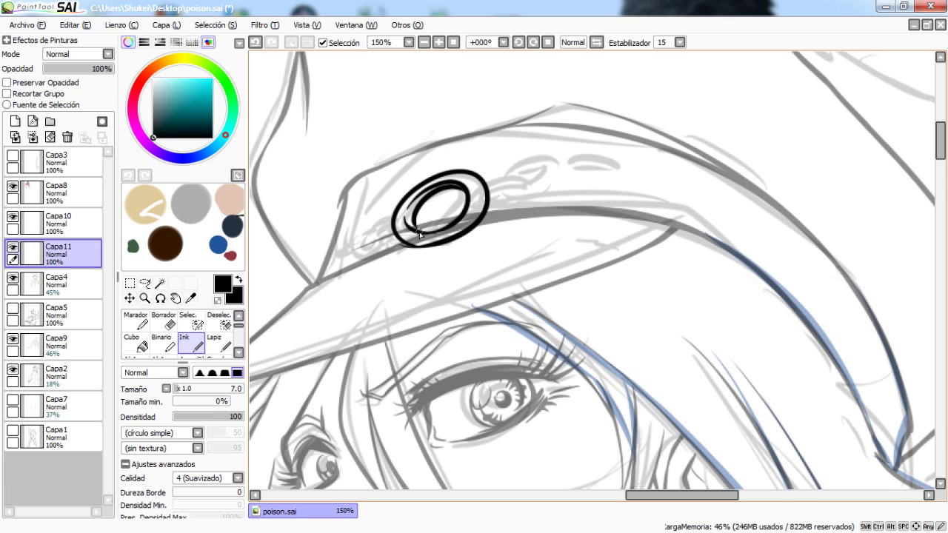
key(ctrl+z)
drag(499, 203, 489, 226)
Add a new layer above Capa11 and begin inking the chain link hooked through the ring's right side.
scroll(508, 237, right, 1)
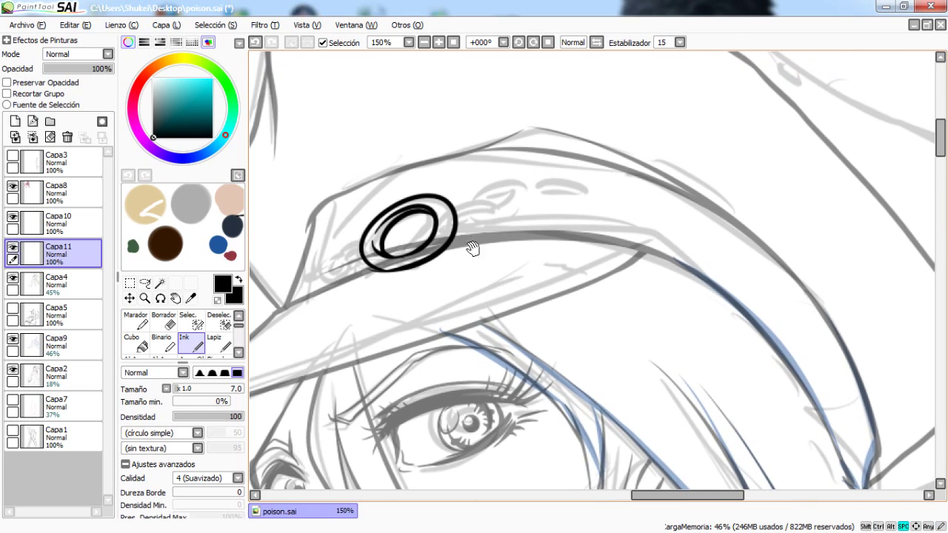
scroll(473, 227, up, 2)
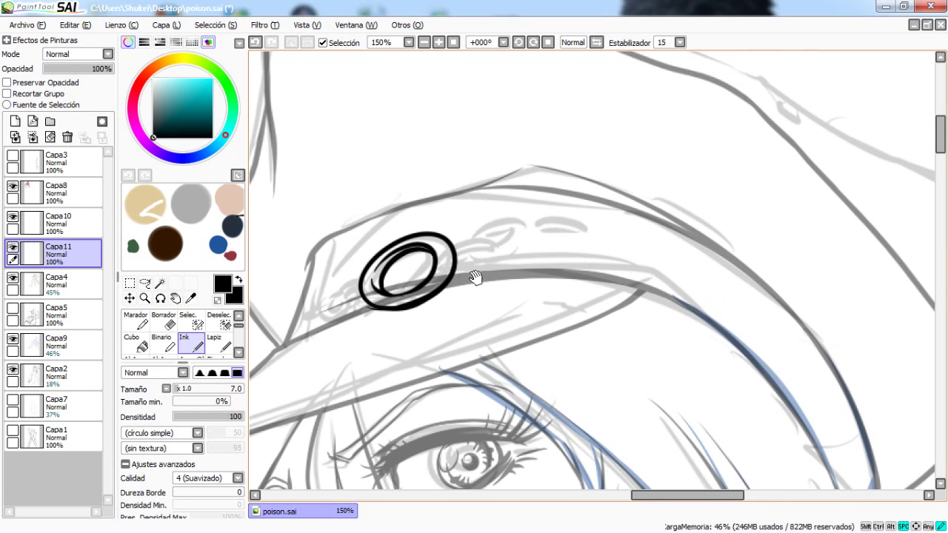
click(15, 121)
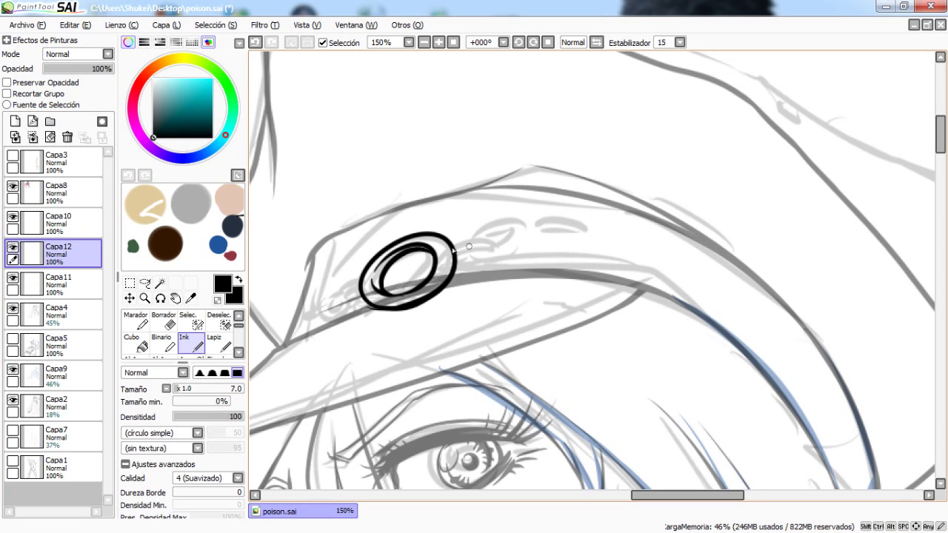
key(ctrl+z)
drag(433, 266, 474, 252)
drag(431, 276, 449, 245)
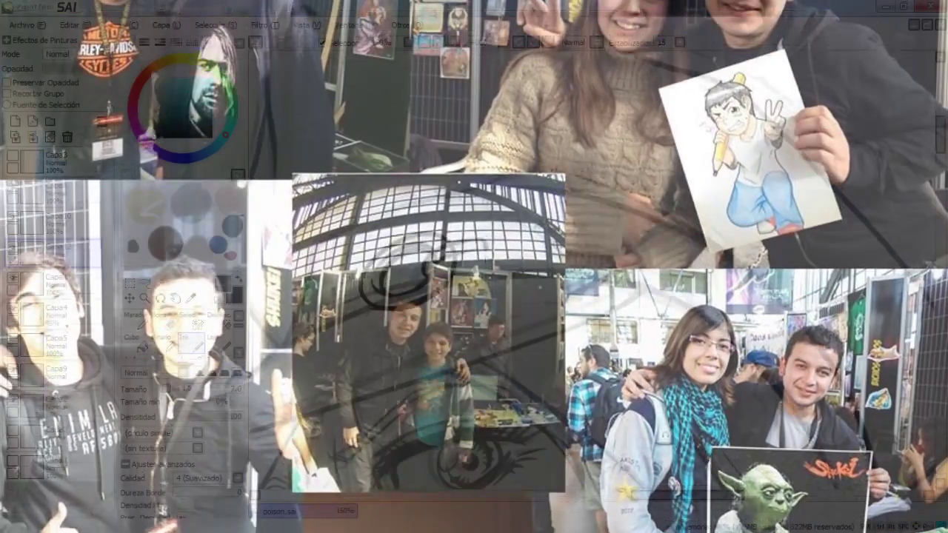
drag(450, 246, 487, 248)
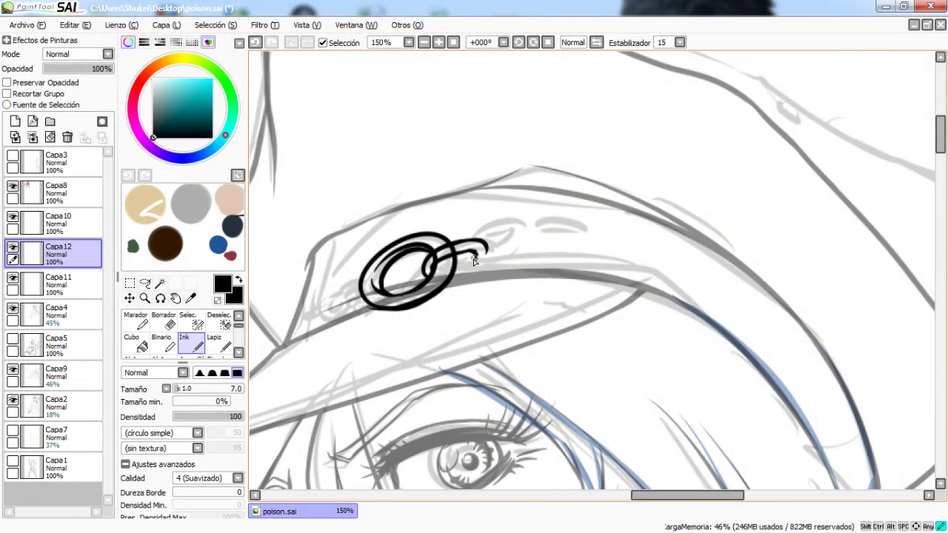
Ink the small chain link hooked through the ring's left side, redoing its curves.
drag(453, 291, 511, 256)
drag(443, 247, 411, 267)
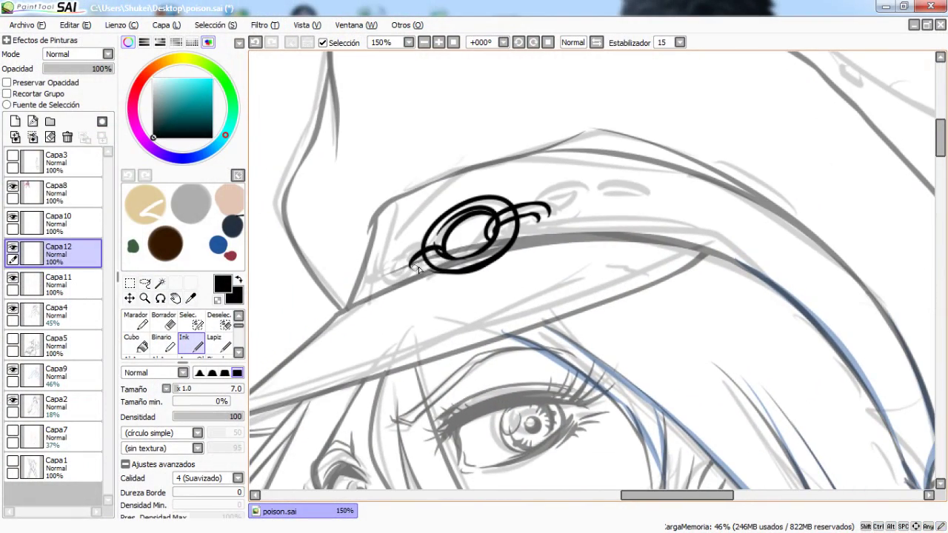
key(ctrl+z)
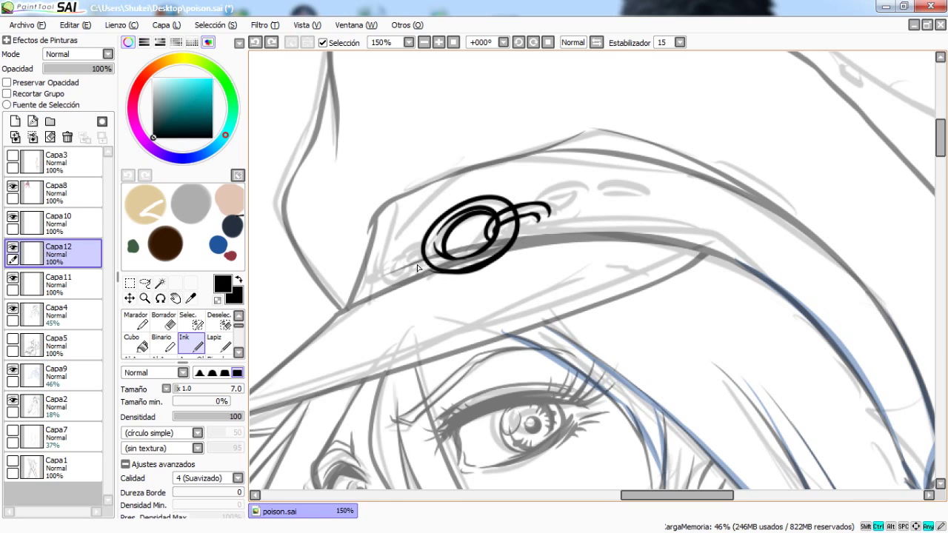
key(ctrl+z)
drag(414, 262, 445, 255)
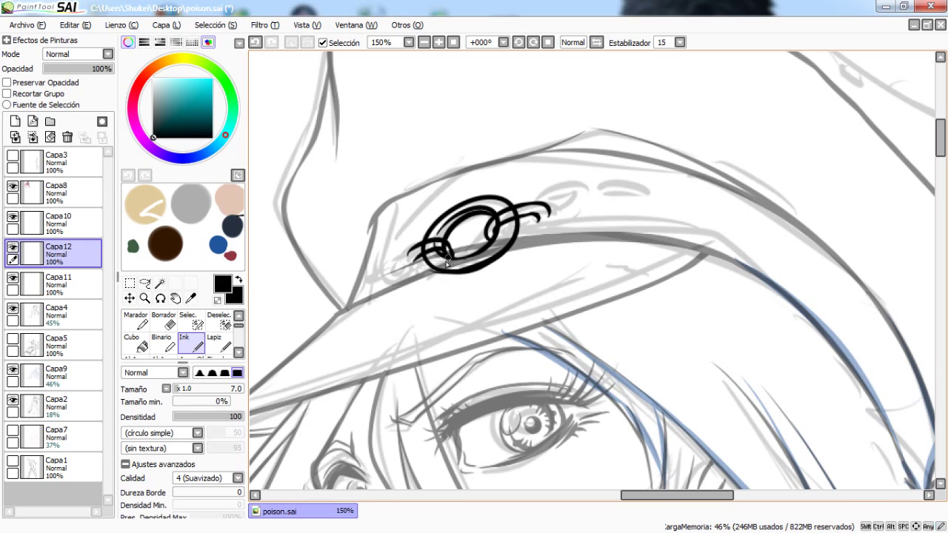
key(ctrl+z)
key(ctrl+z)
drag(430, 265, 434, 264)
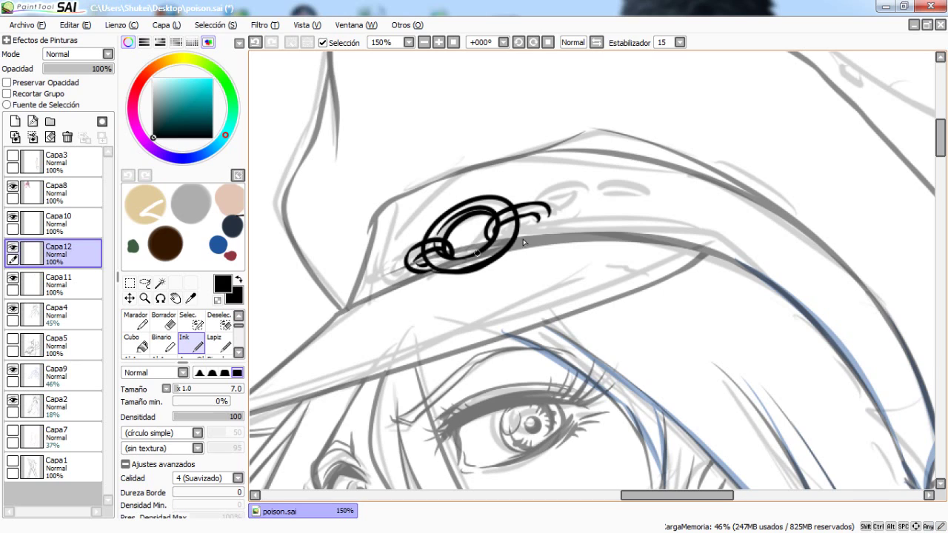
Ink the closing curves of the chain link on the ring's right side.
key(ctrl+z)
drag(539, 217, 549, 212)
key(ctrl+z)
key(ctrl+z)
On Capa11, erase the parts of the ring overlapped by the two chain links with a size 24 eraser.
click(66, 284)
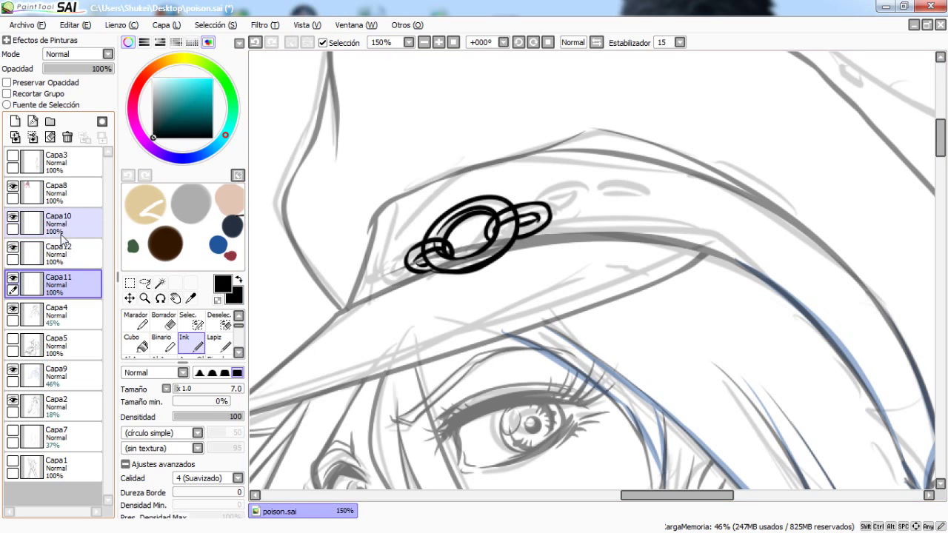
click(164, 321)
drag(201, 390, 193, 390)
drag(419, 249, 450, 251)
key(ctrl+z)
key(ctrl+z)
drag(502, 226, 527, 215)
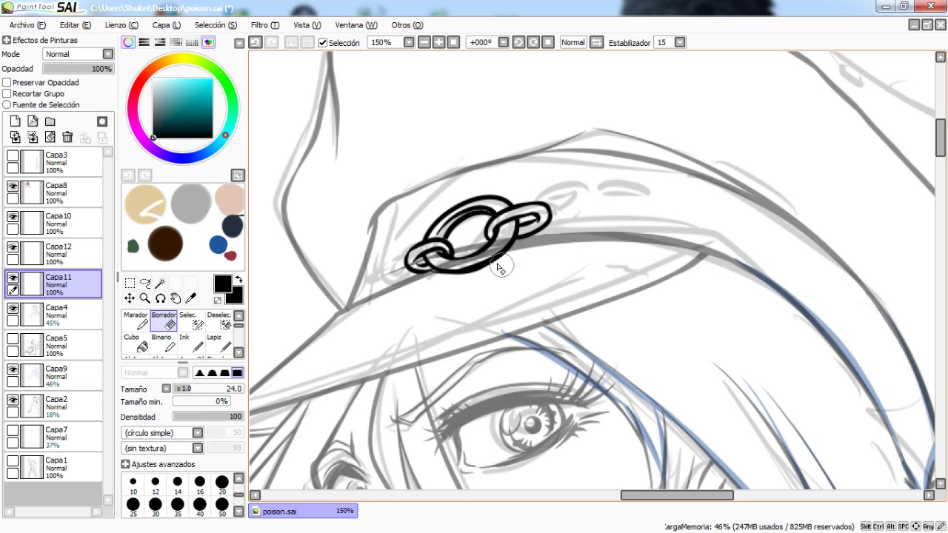
Merge the chain link layer Capa12 down into Capa11 and restore Capa4's opacity to 100%.
click(80, 266)
click(33, 137)
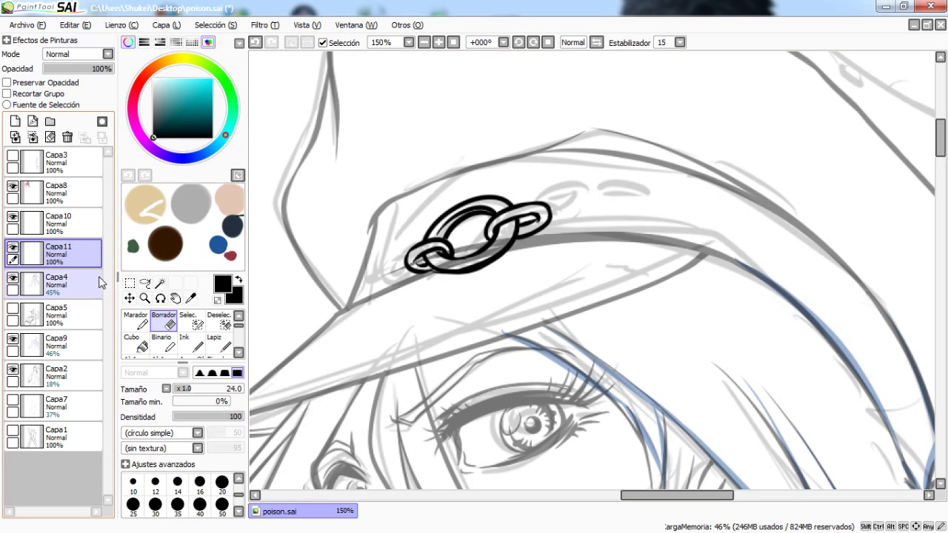
mouse_move(413, 272)
mouse_down()
mouse_move(432, 123)
mouse_move(391, 103)
mouse_move(348, 123)
mouse_move(399, 317)
mouse_up()
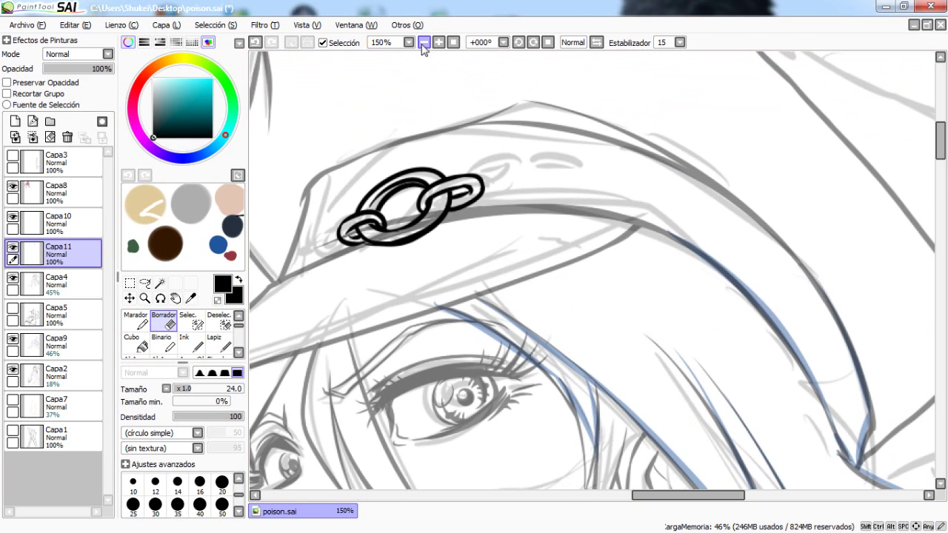
click(423, 46)
click(423, 46)
drag(443, 366, 457, 169)
mouse_move(428, 352)
mouse_down()
mouse_move(424, 247)
mouse_move(383, 185)
mouse_move(395, 171)
mouse_move(393, 214)
mouse_up()
click(70, 287)
drag(100, 68, 117, 69)
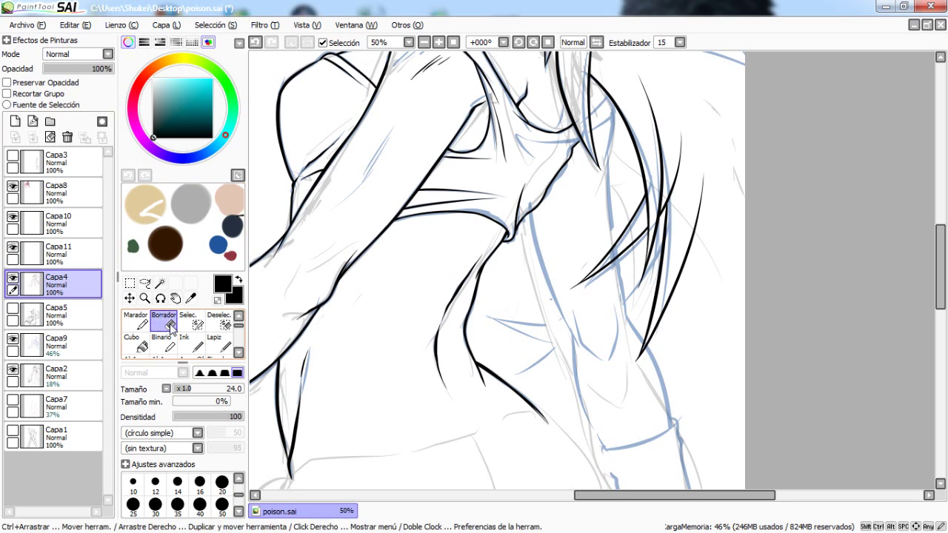
Ink the two curved edges of the vest's armhole between the hair strands at the far shoulder, redoing the lower curve.
click(197, 347)
drag(548, 250, 450, 307)
drag(470, 180, 495, 223)
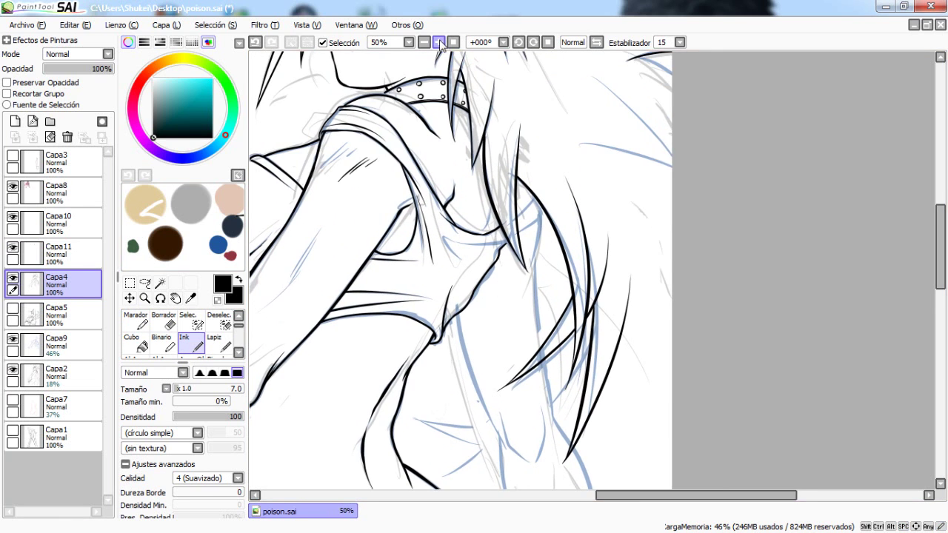
click(440, 43)
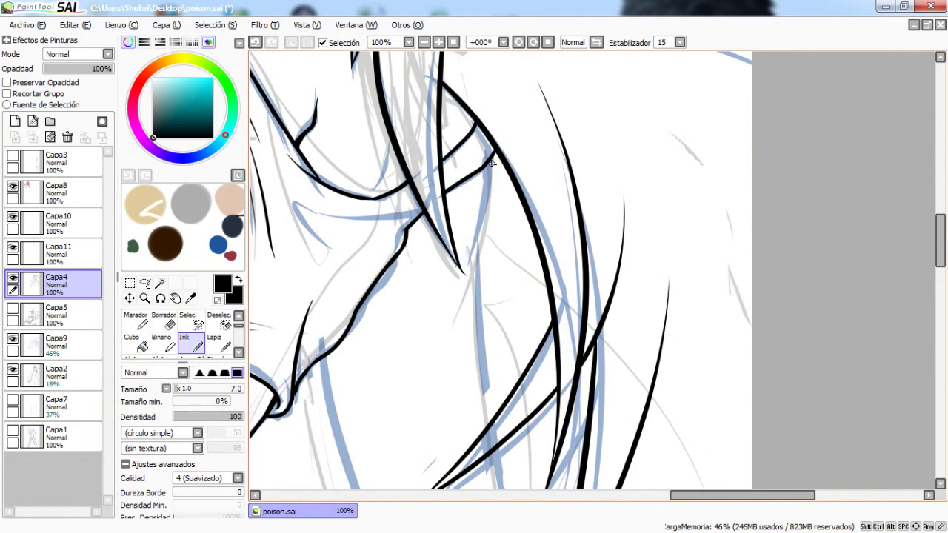
key(ctrl+z)
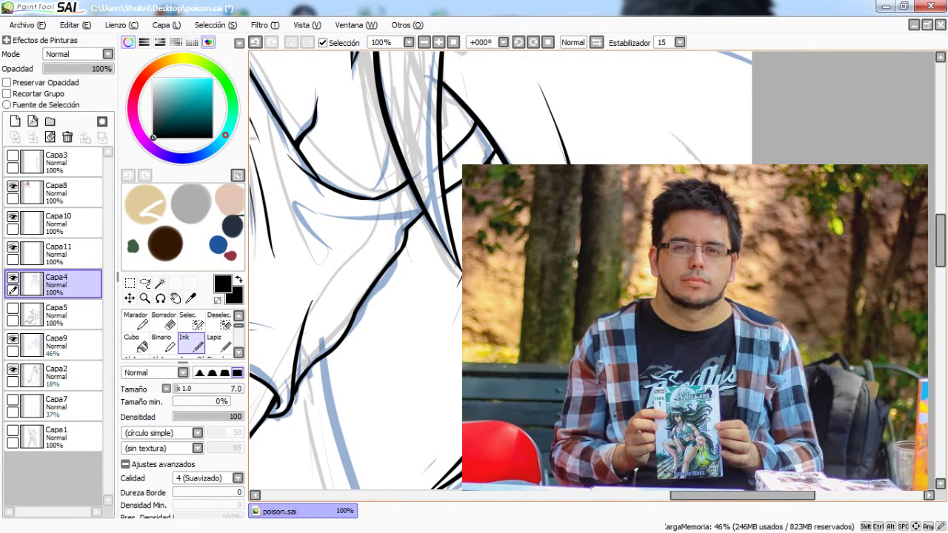
key(ctrl+z)
Ink the outer contour of the far upper arm from the armhole down behind the hair strands.
drag(471, 283, 487, 156)
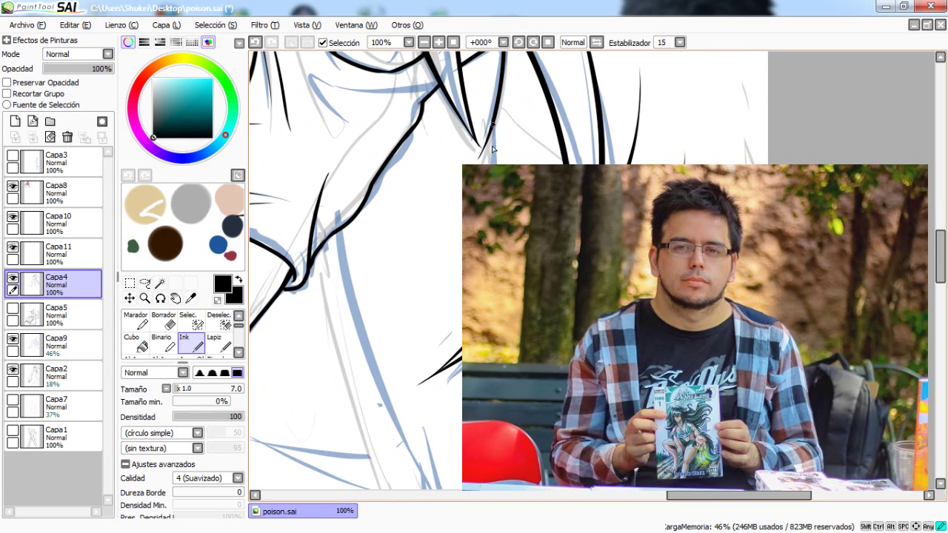
drag(493, 120, 504, 300)
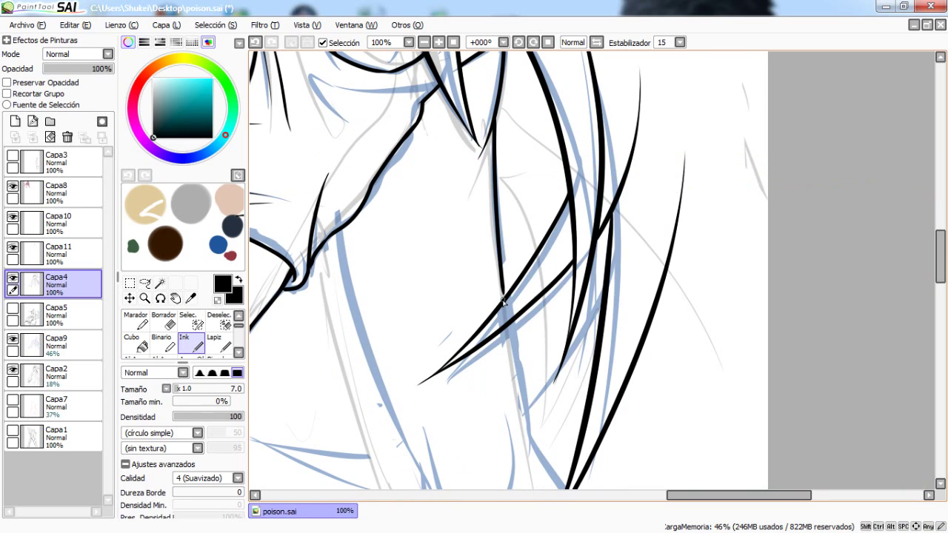
key(ctrl+z)
key(ctrl+y)
key(ctrl+z)
key(ctrl+y)
Ink the inner contour of the far upper arm from the torso down to the elbow.
drag(440, 322, 464, 201)
mouse_move(362, 112)
mouse_down()
mouse_move(457, 373)
mouse_move(394, 255)
mouse_move(471, 411)
mouse_move(436, 218)
mouse_up()
key(ctrl+z)
mouse_move(413, 171)
mouse_down()
mouse_move(438, 314)
mouse_move(485, 417)
mouse_up()
drag(515, 154, 470, 232)
Ink both contours of the far forearm from the elbow down to the glove cuff, redoing strokes until they follow the sketch.
drag(458, 138, 487, 265)
key(ctrl+z)
drag(456, 138, 487, 296)
key(ctrl+z)
drag(459, 157, 482, 281)
key(ctrl+z)
mouse_move(457, 130)
mouse_down()
mouse_move(479, 282)
mouse_move(502, 286)
mouse_move(502, 277)
mouse_up()
mouse_move(467, 206)
mouse_down()
mouse_move(509, 276)
mouse_move(507, 265)
mouse_up()
key(ctrl+z)
key(ctrl+z)
mouse_move(469, 202)
mouse_down()
mouse_move(510, 280)
mouse_move(505, 213)
mouse_move(539, 324)
mouse_up()
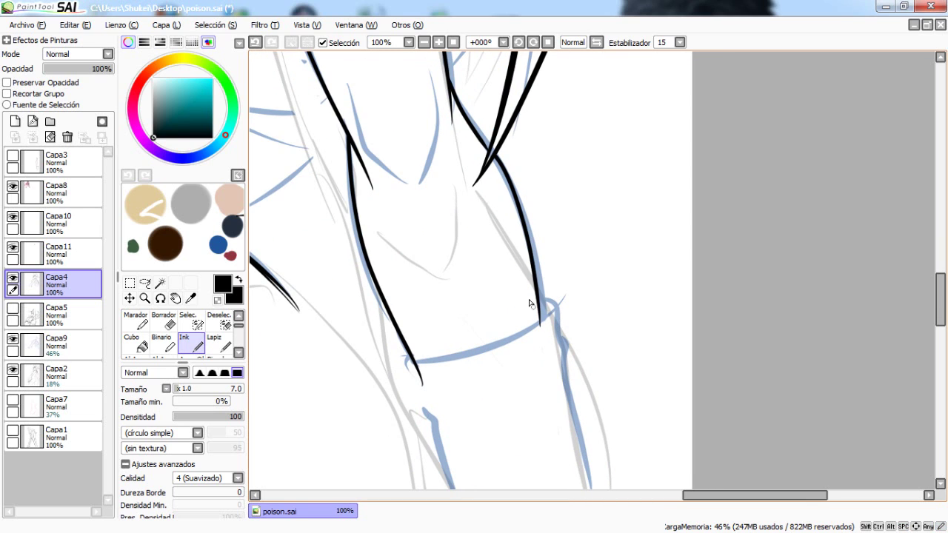
Ink the two short curved crease lines on the inside of the far elbow.
drag(500, 216, 560, 296)
mouse_move(465, 262)
mouse_down()
mouse_move(430, 235)
mouse_move(407, 150)
mouse_up()
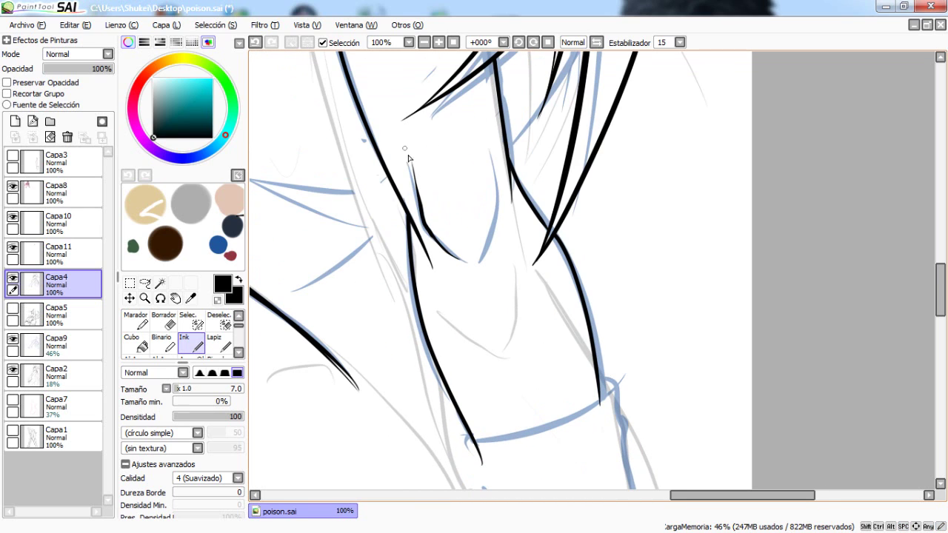
mouse_move(482, 249)
mouse_down()
mouse_move(498, 185)
mouse_move(489, 150)
mouse_move(534, 249)
mouse_up()
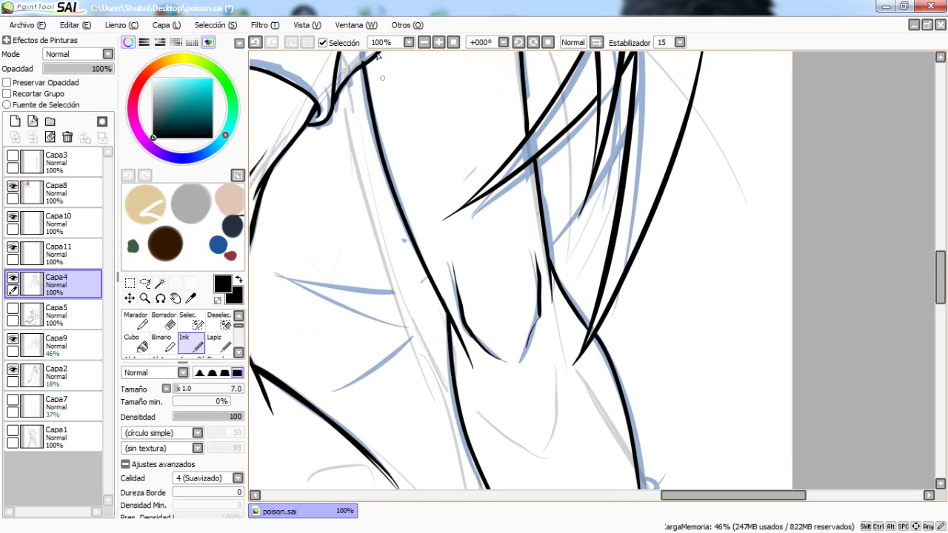
Ink the curved upper edge of the cuff across the far forearm and the small folds at both of its ends.
click(424, 44)
click(424, 44)
drag(438, 162, 459, 204)
click(438, 42)
drag(423, 275, 419, 124)
drag(510, 154, 402, 178)
click(439, 43)
click(439, 43)
click(439, 43)
mouse_move(316, 164)
mouse_down()
mouse_move(408, 245)
mouse_move(507, 183)
mouse_up()
key(ctrl+z)
mouse_move(366, 237)
mouse_down()
mouse_move(399, 241)
mouse_move(509, 182)
mouse_up()
key(ctrl+z)
mouse_move(436, 224)
mouse_down()
mouse_move(510, 189)
mouse_move(507, 179)
mouse_move(521, 244)
mouse_up()
key(ctrl+z)
mouse_move(496, 169)
mouse_down()
mouse_move(516, 221)
mouse_move(521, 248)
mouse_up()
drag(366, 220, 367, 259)
drag(411, 290, 486, 308)
Erase the forearm line ends that overshoot both ends of the cuff edge with a size 24 eraser.
key(e)
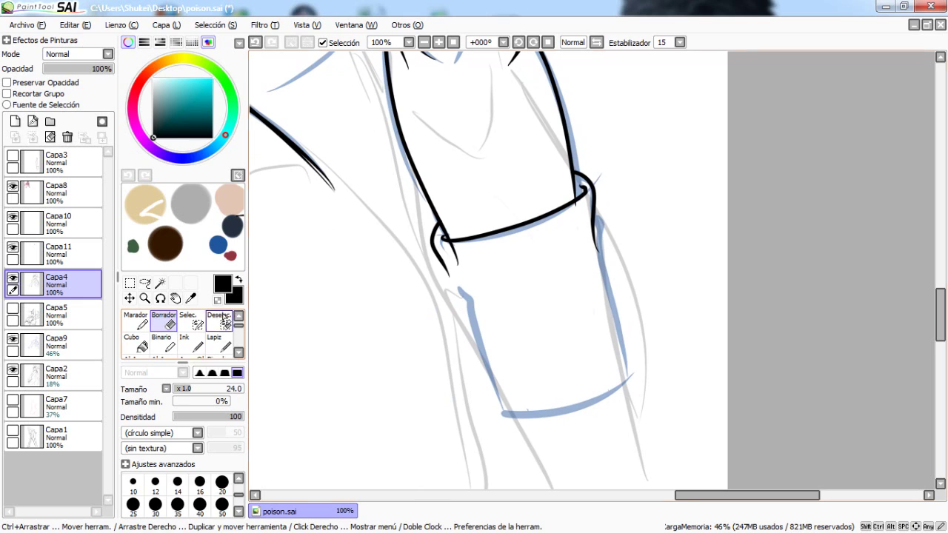
drag(457, 257, 476, 279)
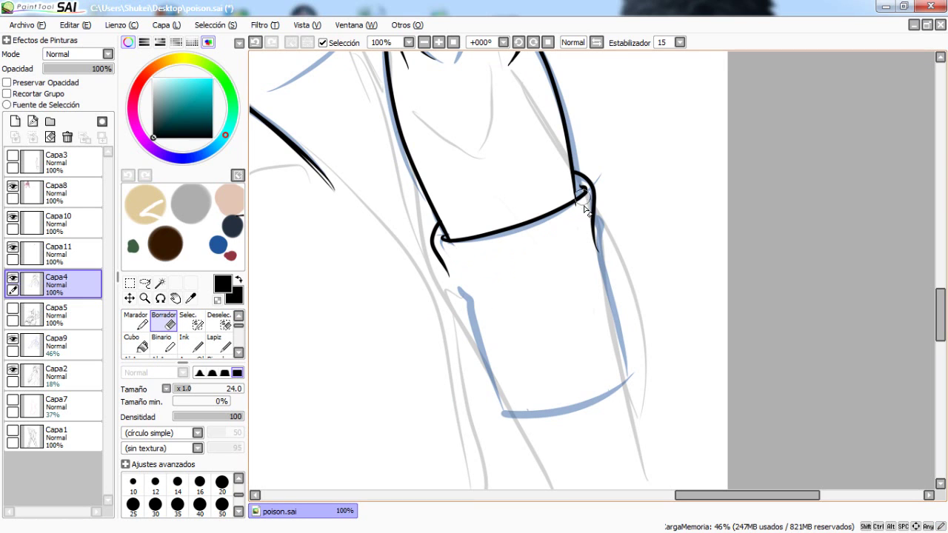
drag(571, 227, 581, 210)
Ink long outer strands of the back hair reaching to and down along the canvas's right edge.
mouse_move(444, 87)
mouse_down()
mouse_move(525, 313)
mouse_move(561, 271)
mouse_up()
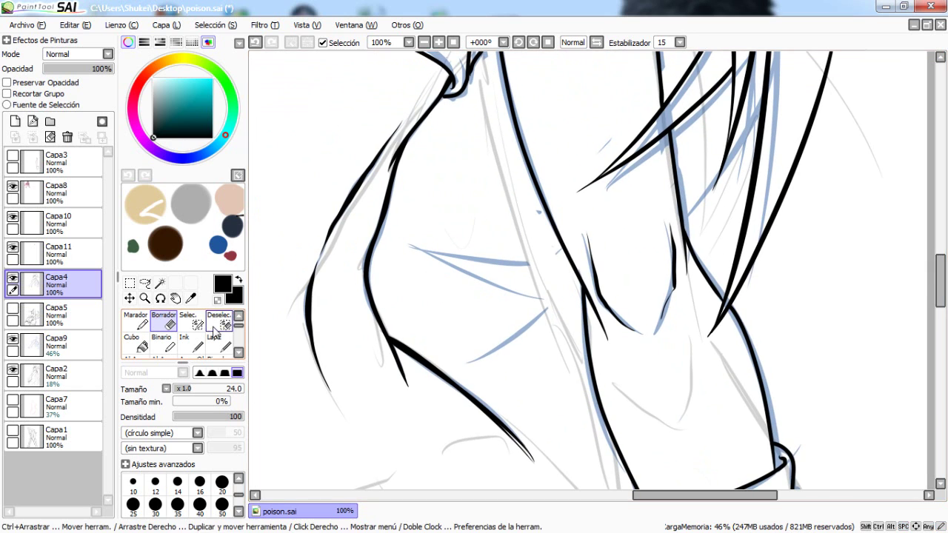
click(191, 345)
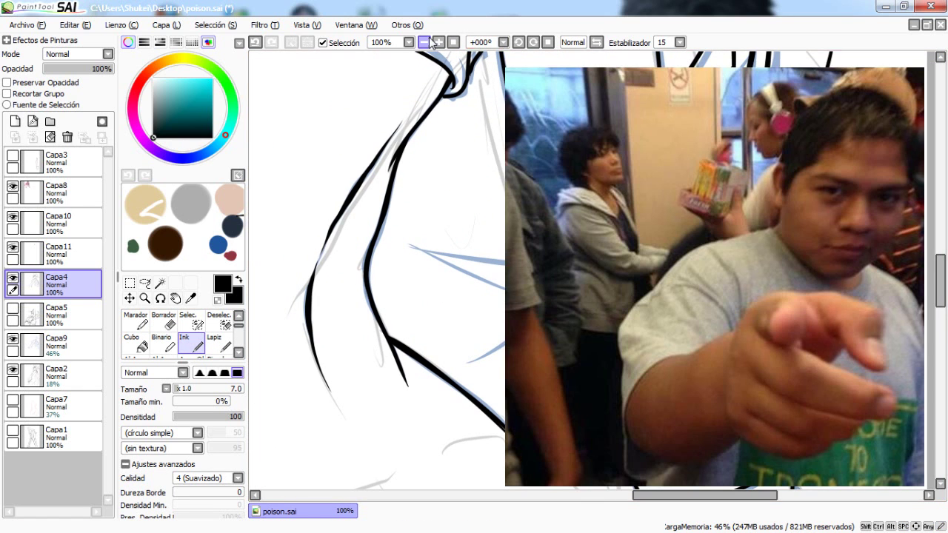
click(425, 42)
click(425, 43)
click(425, 43)
drag(479, 141, 427, 272)
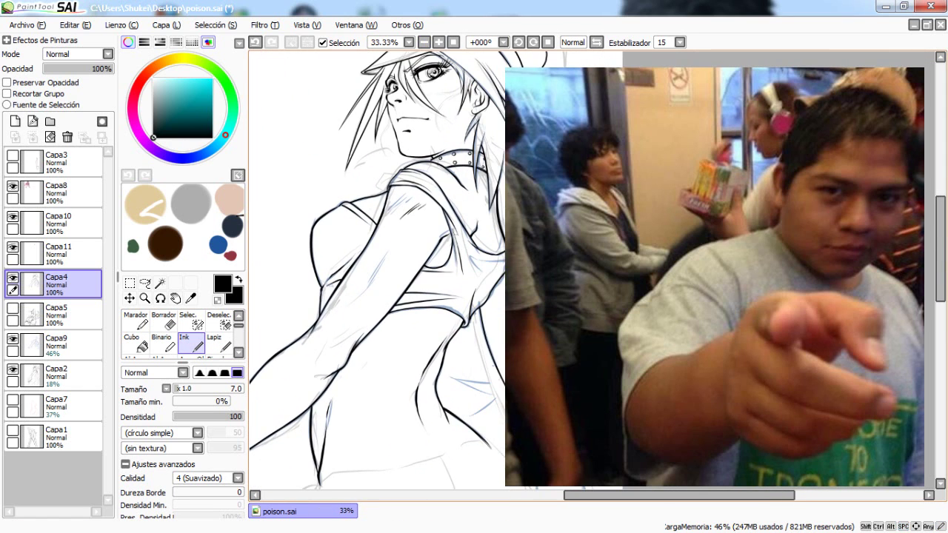
drag(555, 127, 623, 222)
drag(554, 177, 639, 227)
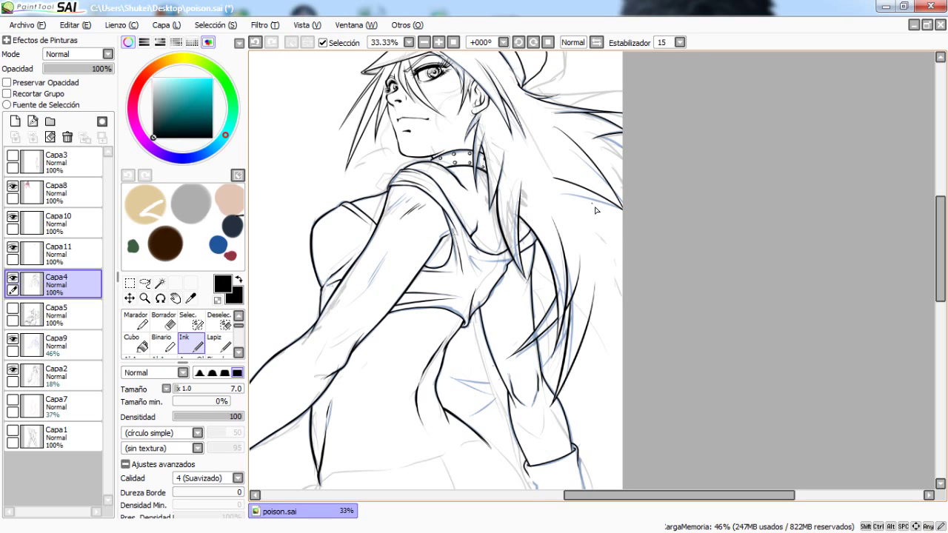
drag(622, 213, 596, 307)
key(ctrl+z)
drag(622, 203, 591, 314)
Ink the lower strands of the back hair beside the far forearm, redoing the strokes that miss the sketch.
drag(600, 422, 600, 458)
drag(590, 408, 585, 301)
key(ctrl+z)
mouse_move(582, 224)
mouse_down()
mouse_move(596, 354)
mouse_move(619, 291)
mouse_up()
key(ctrl+z)
drag(601, 348, 624, 287)
key(ctrl+z)
key(ctrl+z)
mouse_move(582, 224)
mouse_down()
mouse_move(595, 346)
mouse_move(630, 215)
mouse_up()
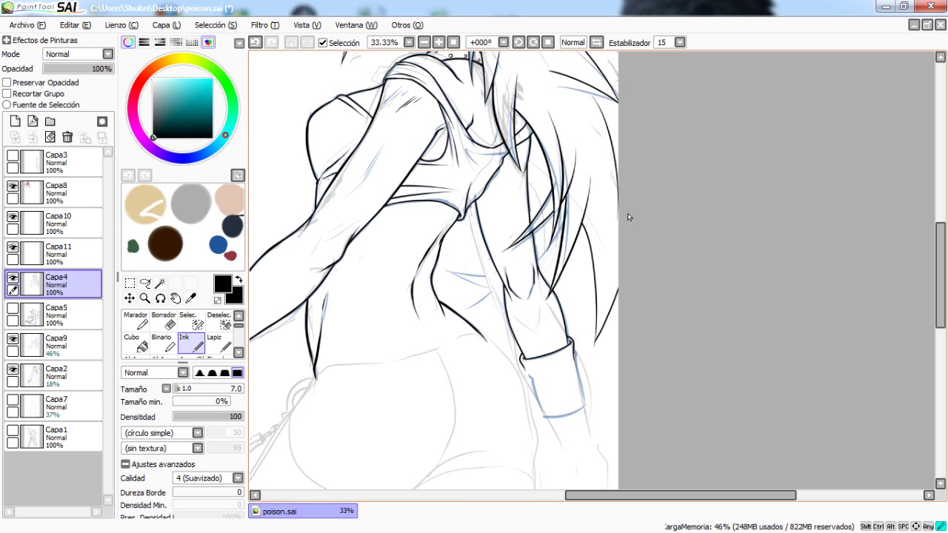
Redo the tapering tip of the outermost hair strand along the canvas's right edge.
key(ctrl+z)
mouse_move(619, 289)
mouse_down()
mouse_move(597, 348)
mouse_move(618, 382)
mouse_up()
mouse_move(591, 250)
mouse_down()
mouse_move(638, 322)
mouse_move(670, 325)
mouse_move(607, 202)
mouse_up()
key(ctrl+z)
key(ctrl+z)
mouse_move(620, 260)
mouse_down()
mouse_move(610, 335)
mouse_move(642, 261)
mouse_up()
key(ctrl+z)
drag(609, 335, 644, 248)
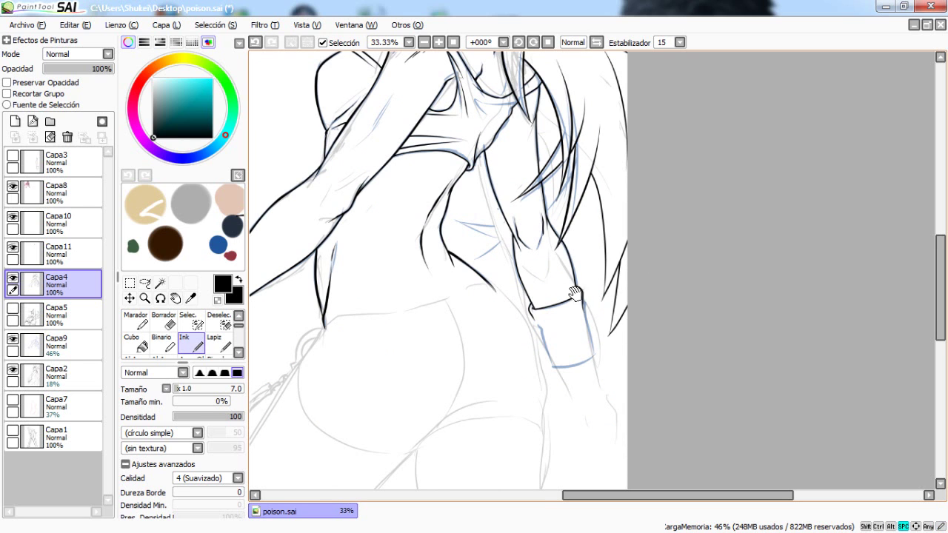
Erase the mouth line on the face and ink a small U-shaped smile in its place.
drag(518, 293, 608, 321)
mouse_move(529, 188)
mouse_down()
mouse_move(601, 306)
mouse_move(607, 277)
mouse_move(582, 328)
mouse_move(474, 371)
mouse_up()
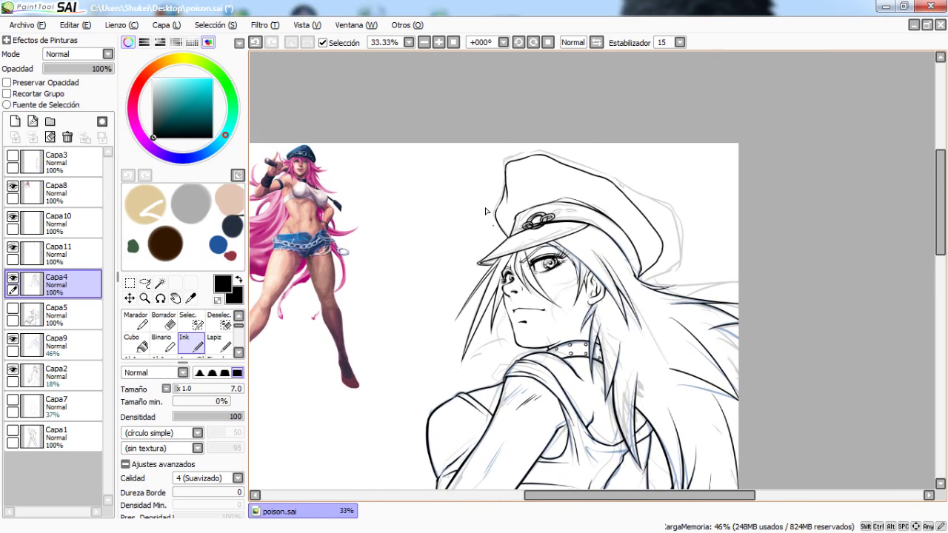
drag(526, 220, 536, 213)
click(438, 42)
click(438, 42)
click(437, 43)
drag(383, 304, 438, 189)
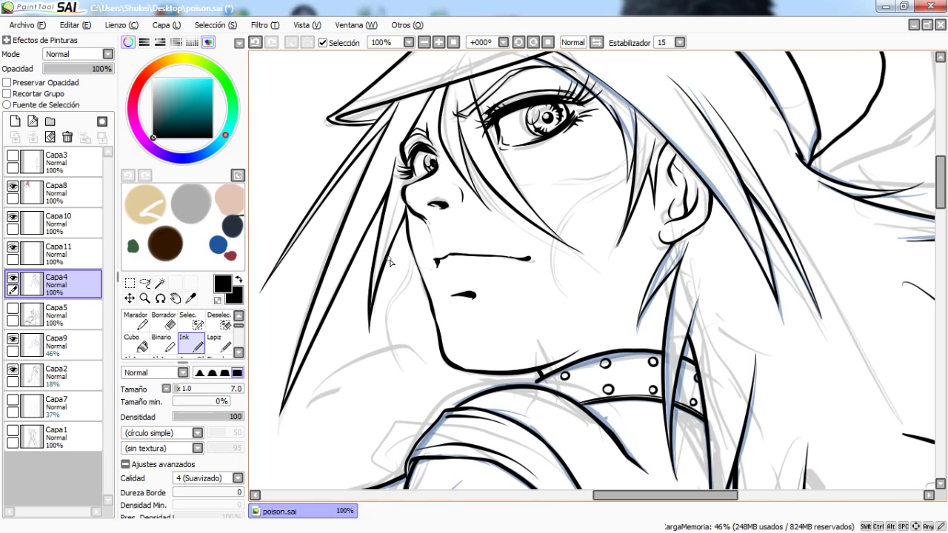
key(e)
drag(437, 261, 533, 261)
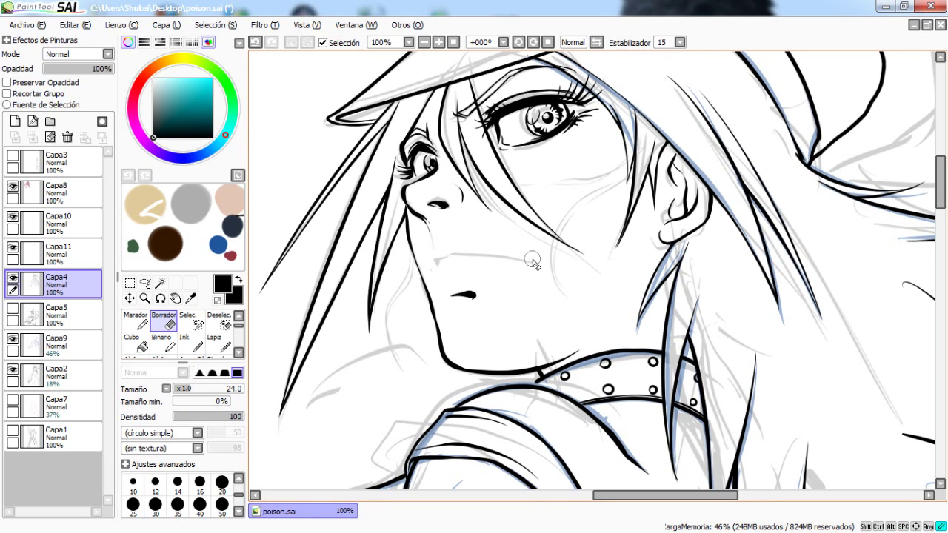
click(191, 342)
drag(443, 252, 478, 237)
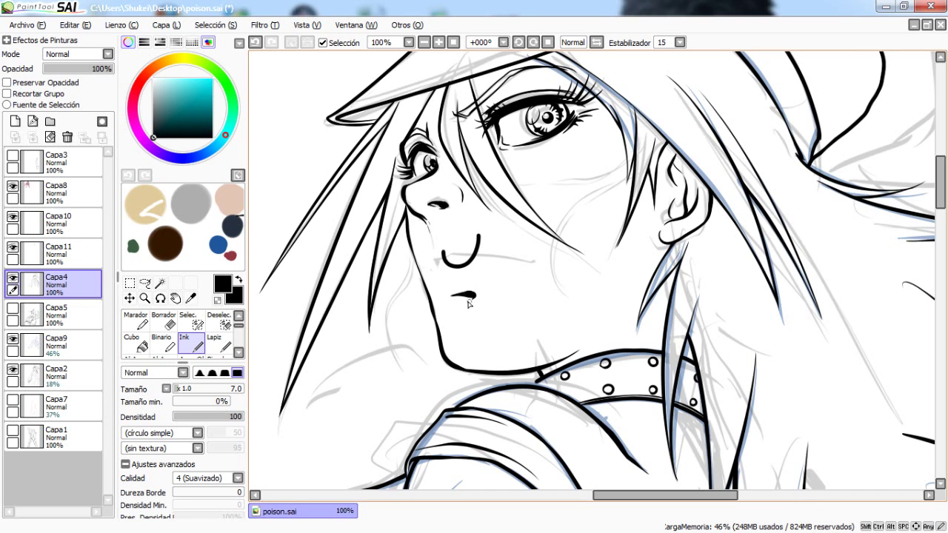
Doodle a small mischievous face with oval eyes, slanted eyebrows and an open grin in the blank area beside the character.
click(423, 42)
drag(423, 111, 506, 170)
drag(488, 326, 451, 159)
drag(483, 222, 476, 298)
drag(435, 164, 407, 306)
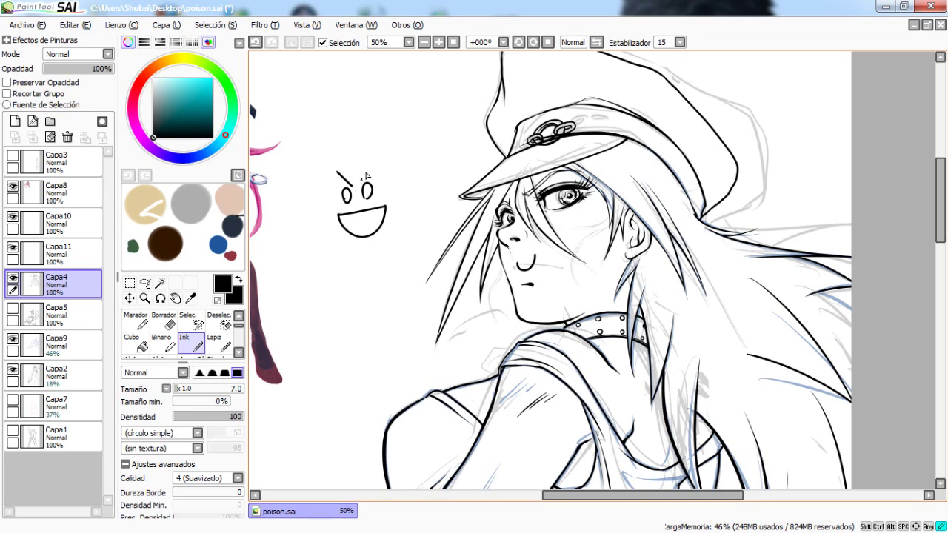
Doodle a small hand making a V sign next to the grinning face, redoing a finger stroke.
drag(412, 255, 386, 244)
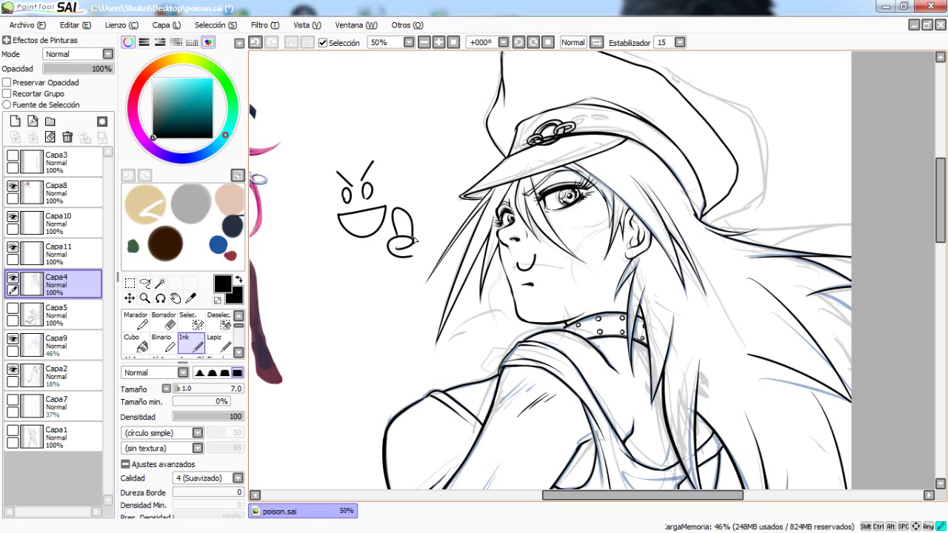
key(ctrl+z)
mouse_move(406, 236)
mouse_down()
mouse_move(411, 225)
mouse_move(417, 249)
mouse_up()
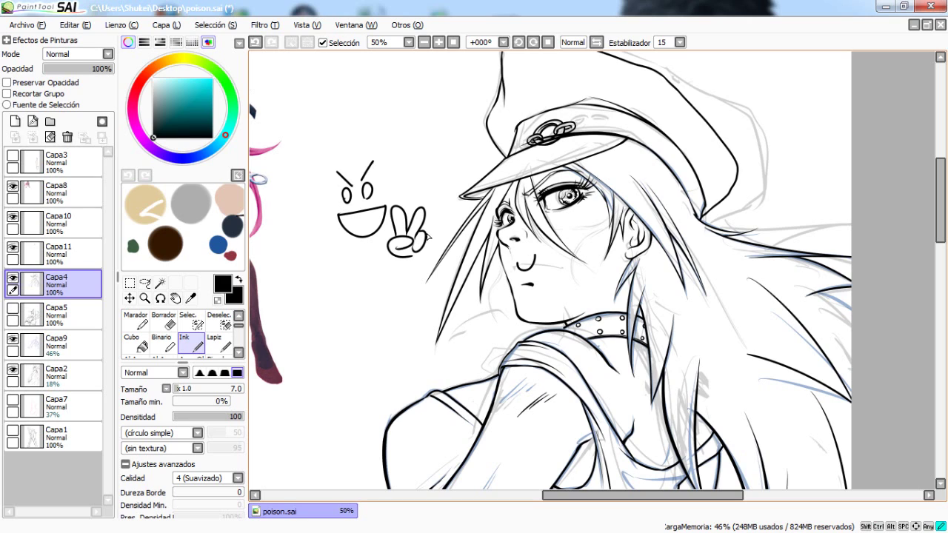